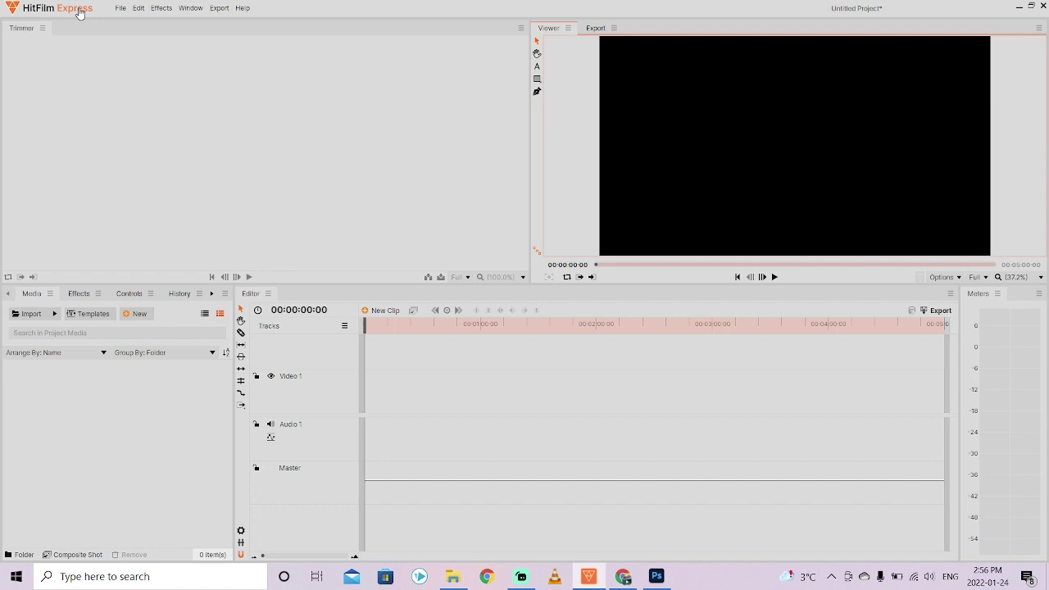
Step: Create a new HitFilm project with the 1080p Full HD @ 30 fps settings
left_click(121, 8)
left_click(125, 27)
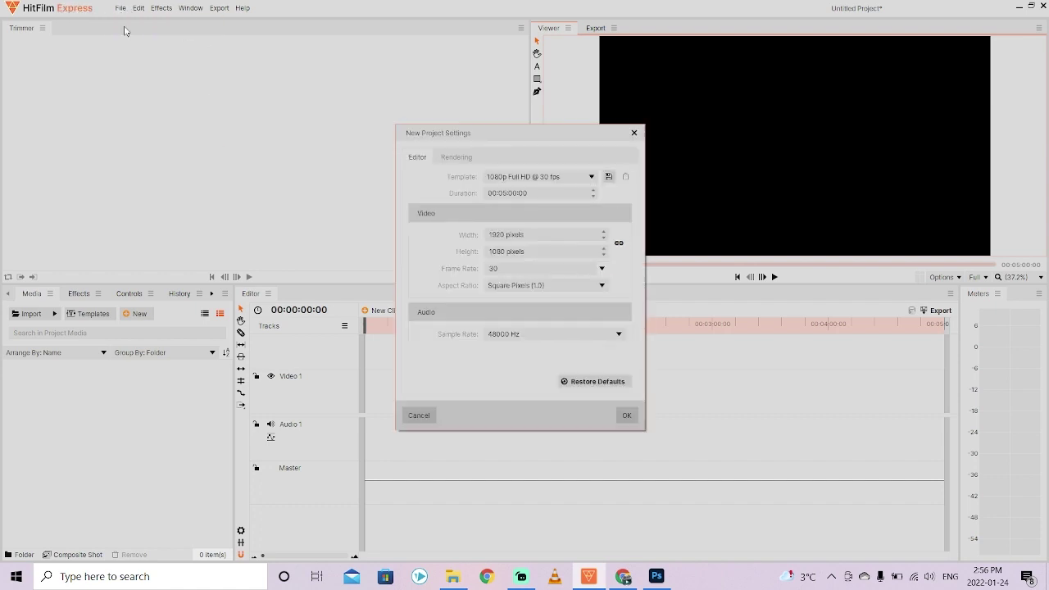
left_click(627, 416)
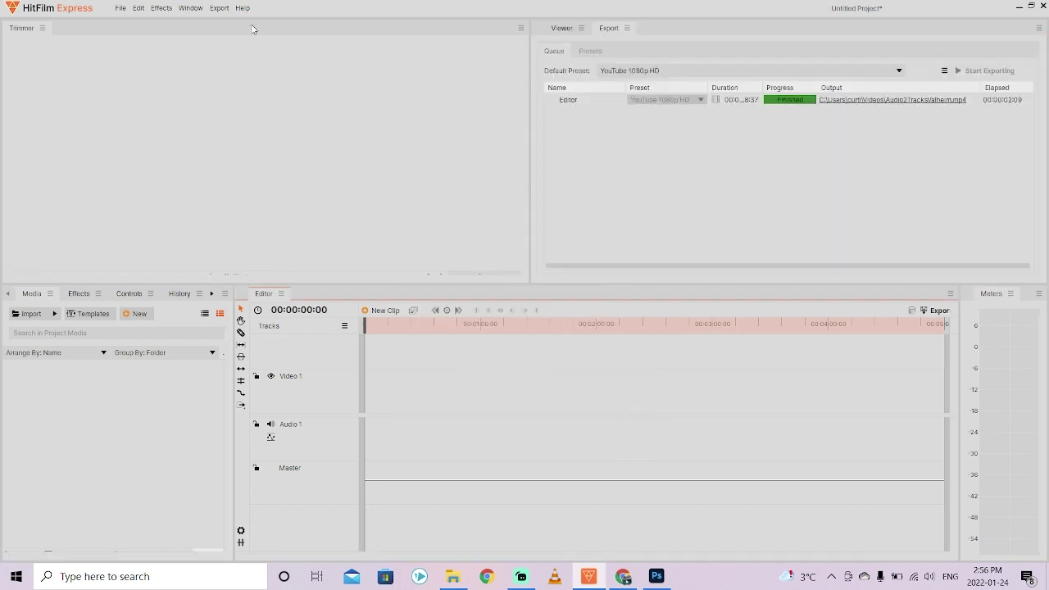
Step: Check the finished Editor entry in the Export queue, then go back to the empty Viewer
left_click(600, 30)
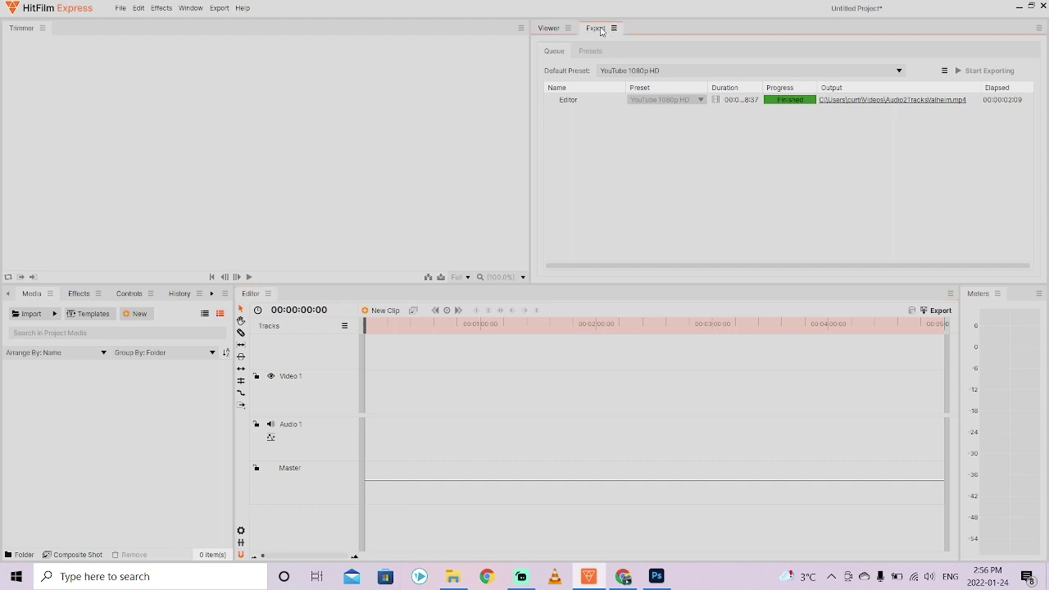
left_click(619, 98)
left_click(549, 30)
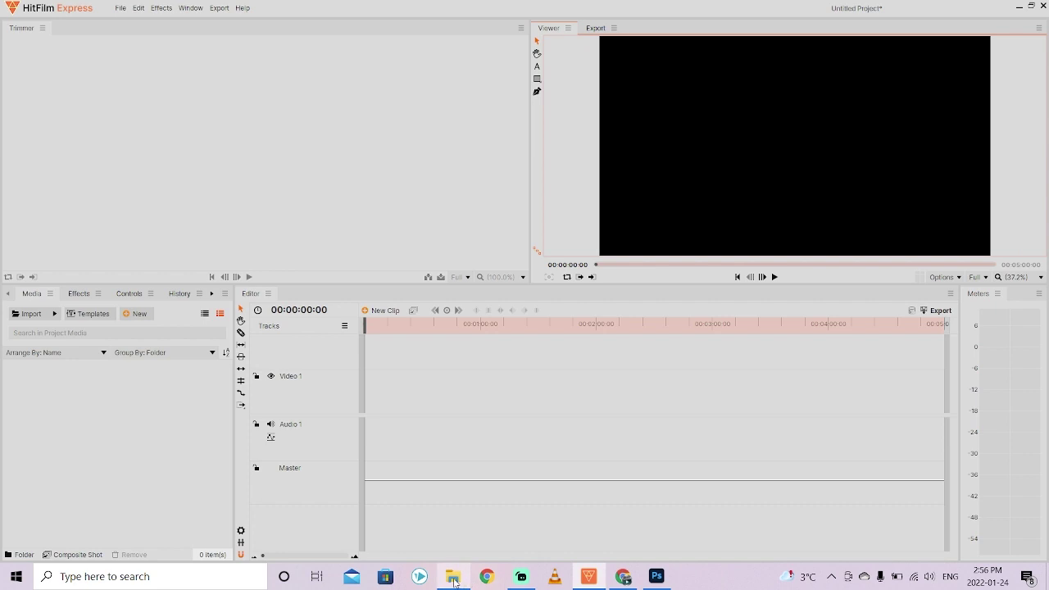
Step: Import the Godofwar mp4 from Videos > Godofwar into HitFilm's Media panel
left_click(455, 582)
left_click(184, 211)
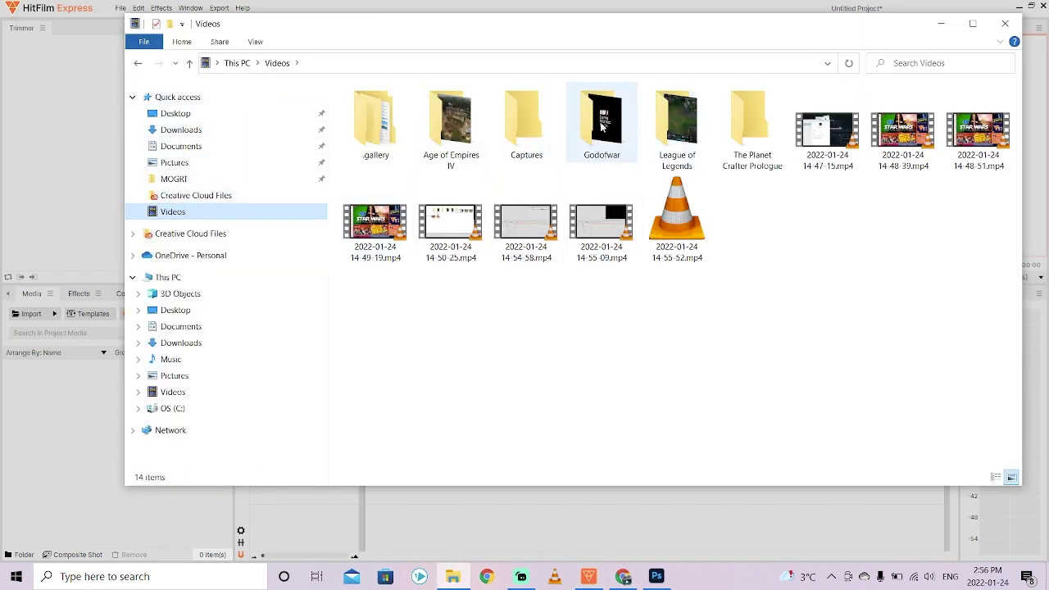
double_click(602, 125)
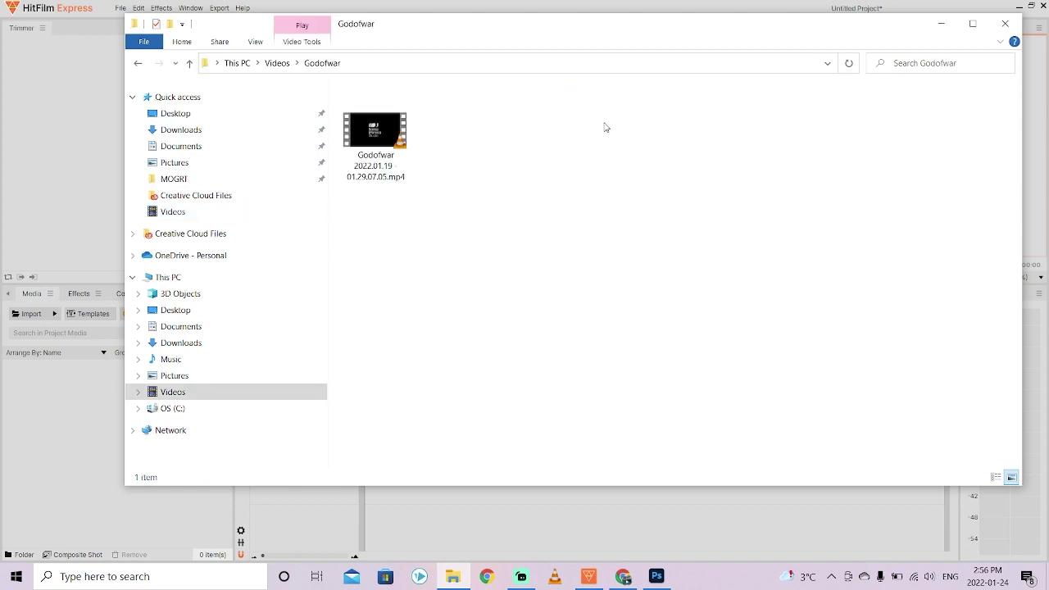
left_click(375, 133)
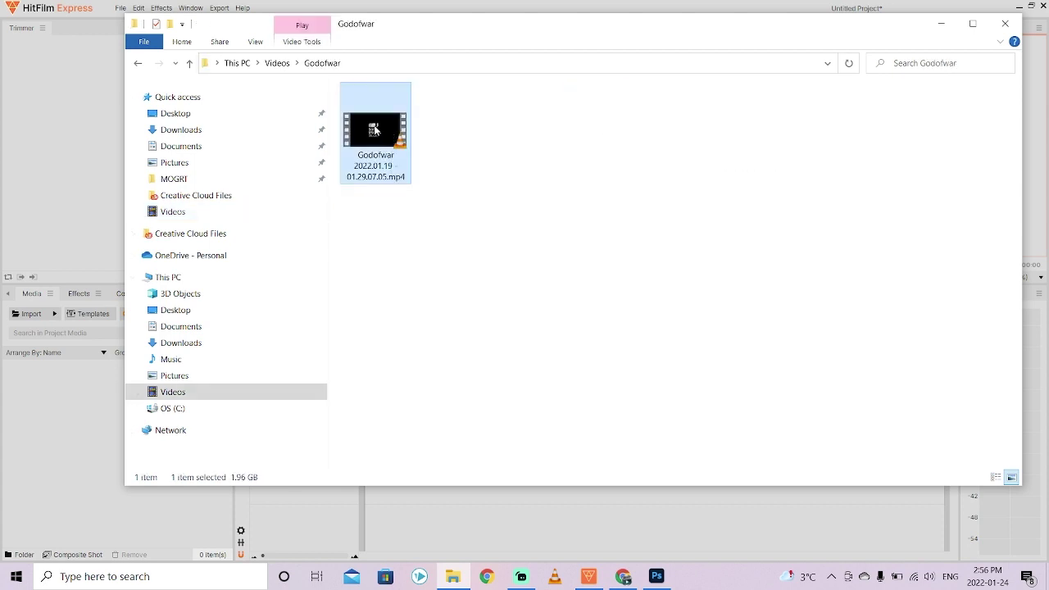
left_click_drag(375, 127, 69, 434)
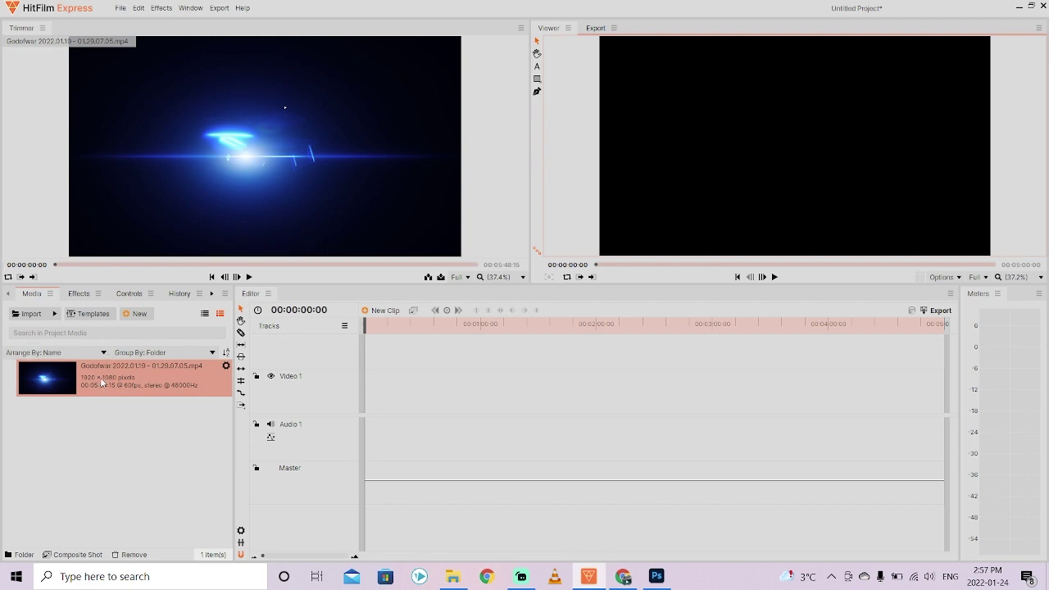
Step: Add the Godofwar clip to the timeline with matched sequence settings and scrub to 00:05:36:17
left_click_drag(49, 378, 364, 425)
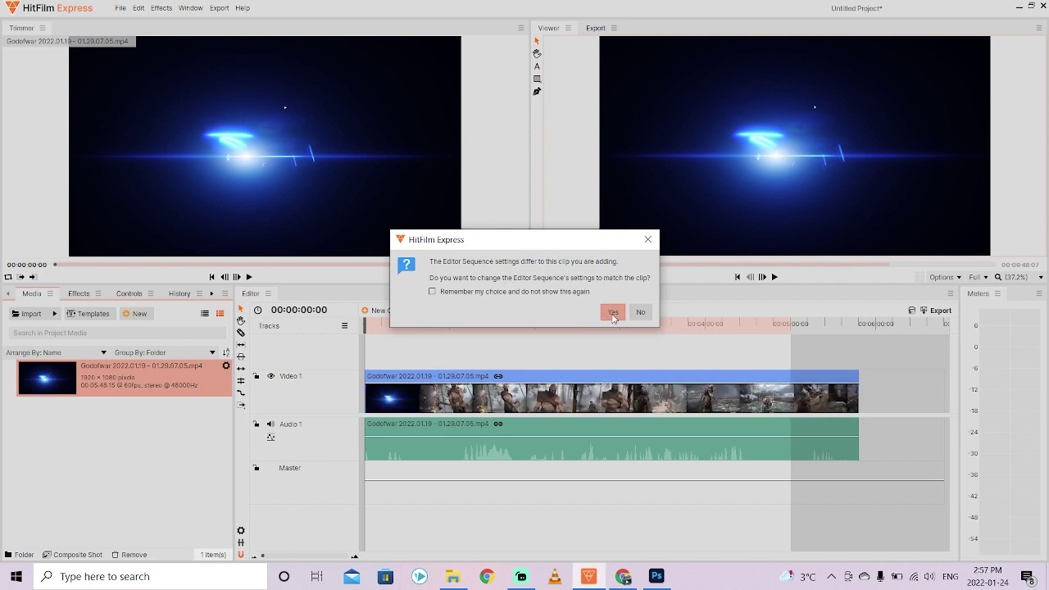
left_click(612, 313)
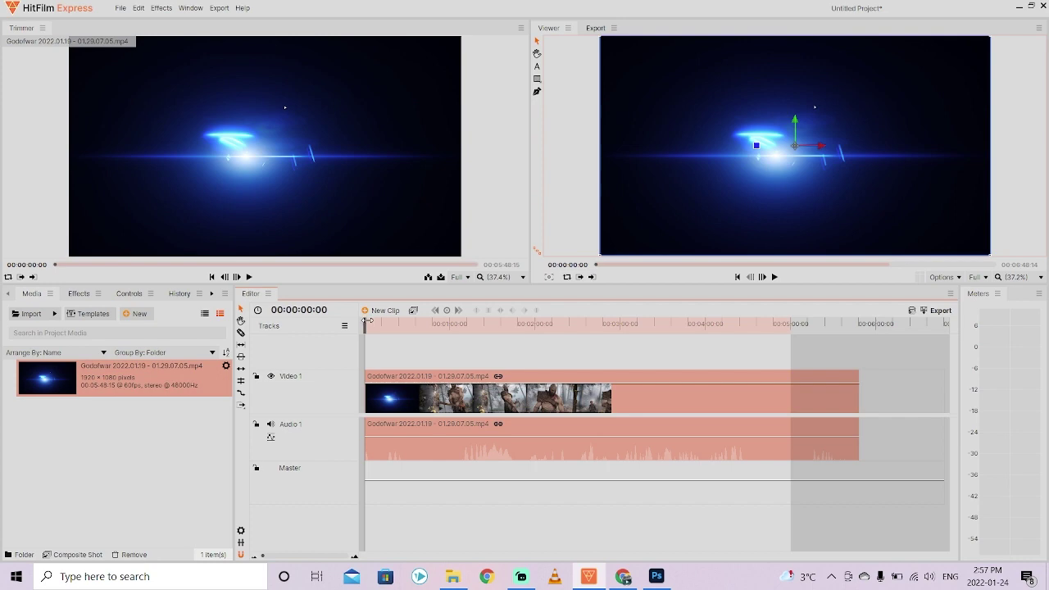
left_click_drag(366, 325, 843, 286)
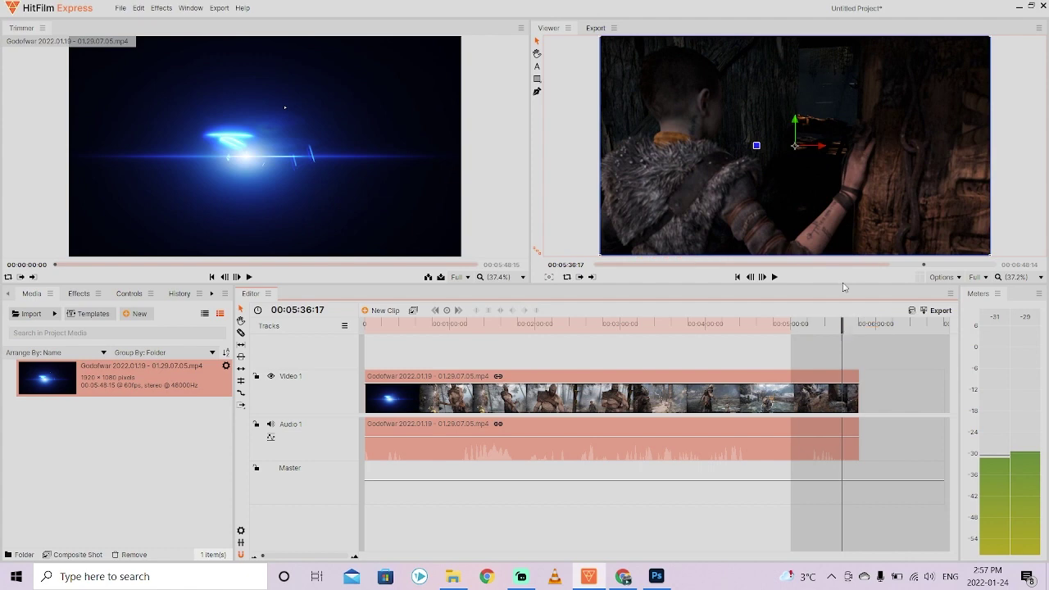
Step: Export the current frame as a JPG to Pictures and select it in the Media panel
left_click(547, 279)
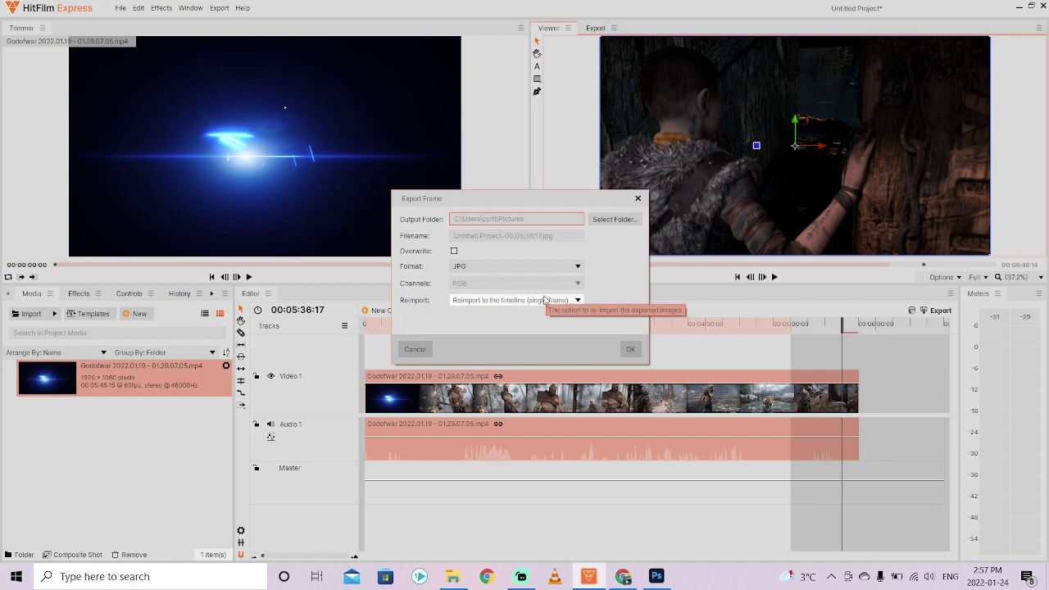
left_click_drag(593, 199, 593, 171)
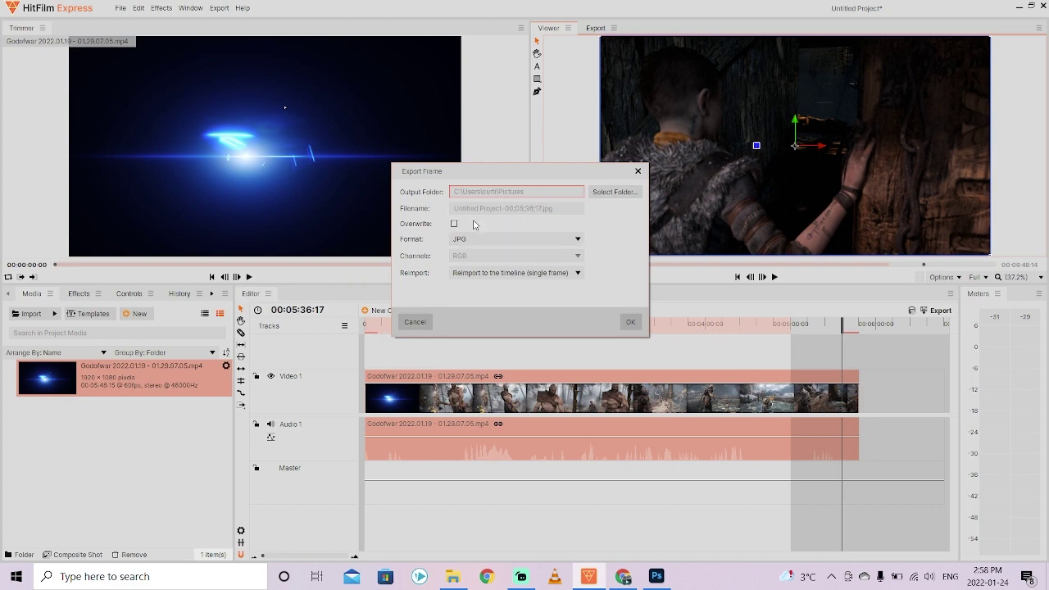
left_click(530, 239)
left_click(512, 253)
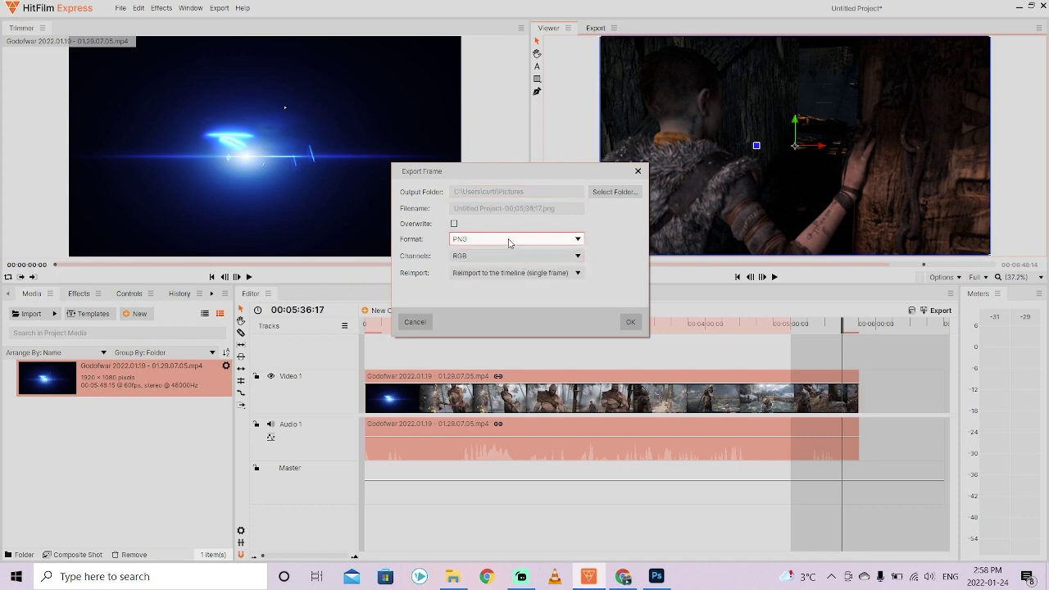
left_click(521, 238)
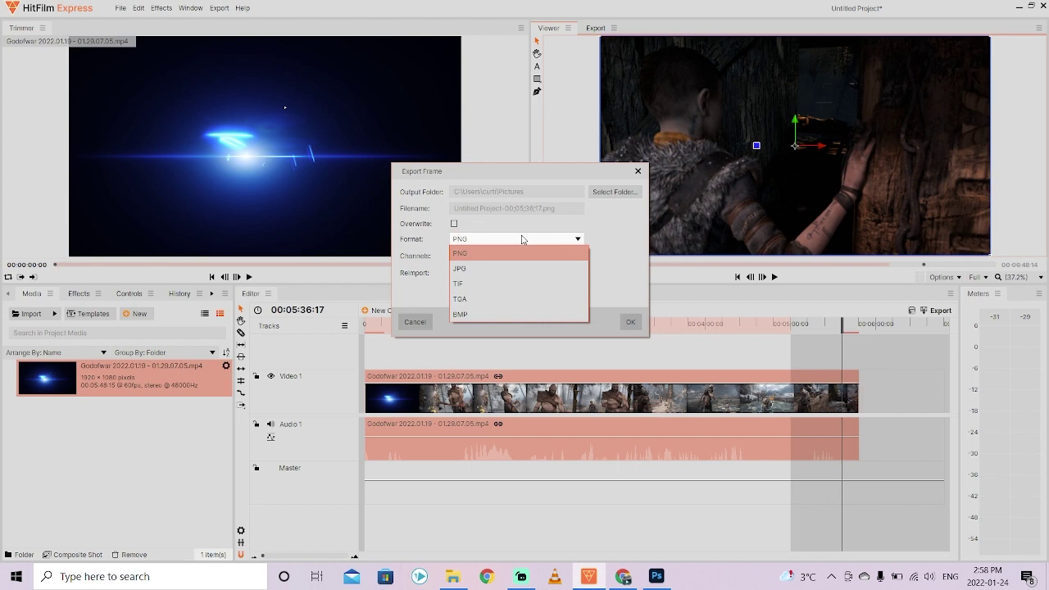
left_click(520, 262)
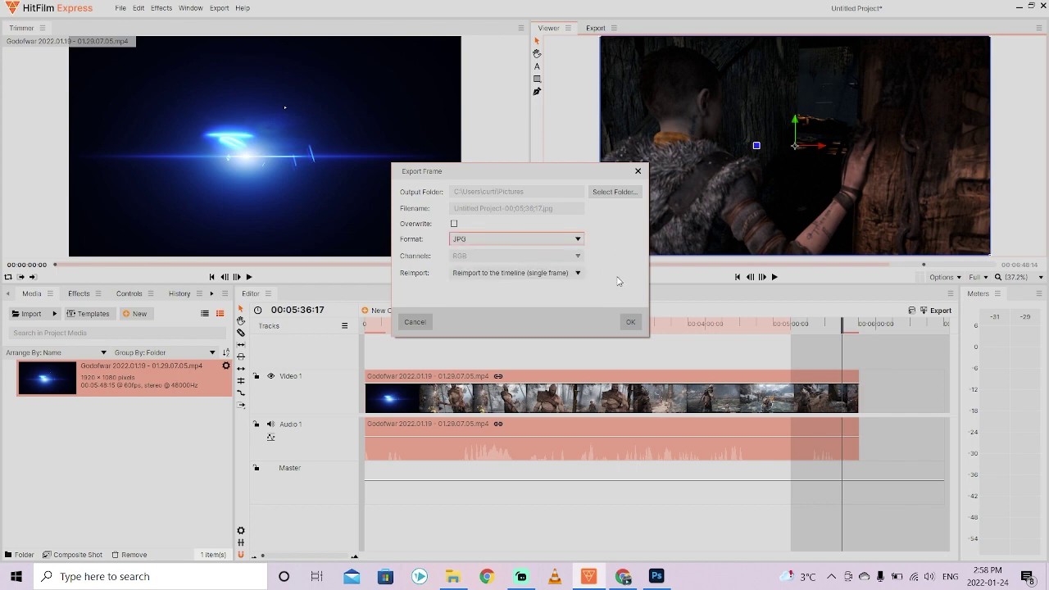
left_click(631, 322)
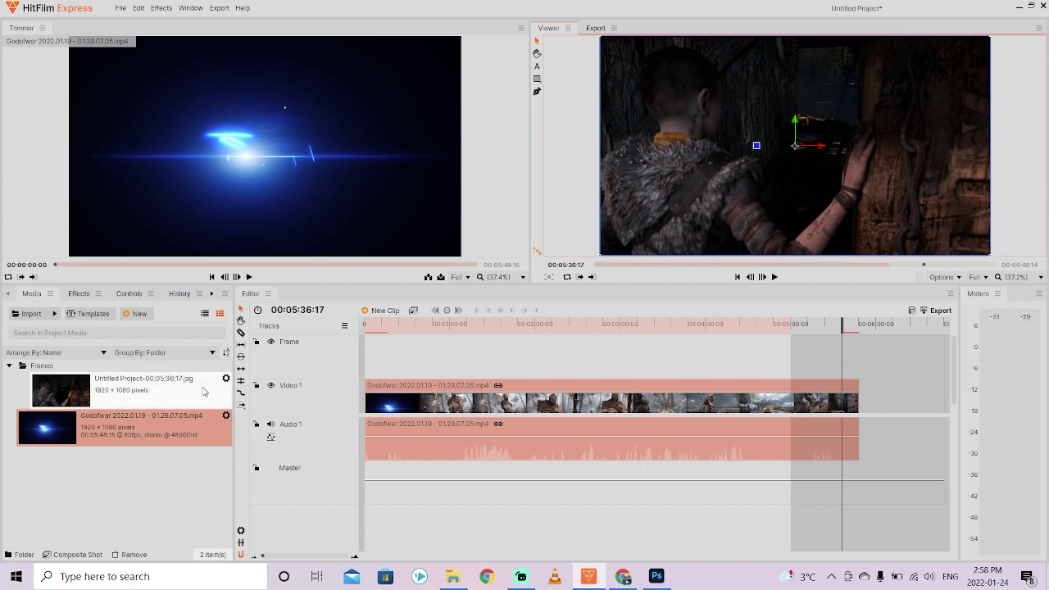
left_click(122, 387)
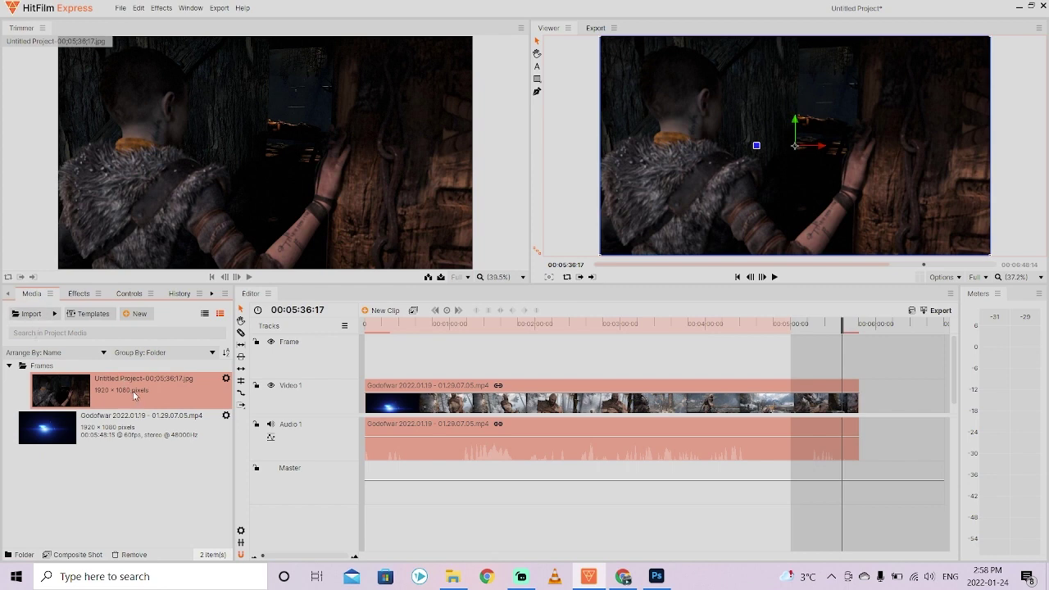
Step: Find the 160 KB frame JPG in Pictures, then switch to the Episode 73 thumbnail in Photoshop
left_click(458, 580)
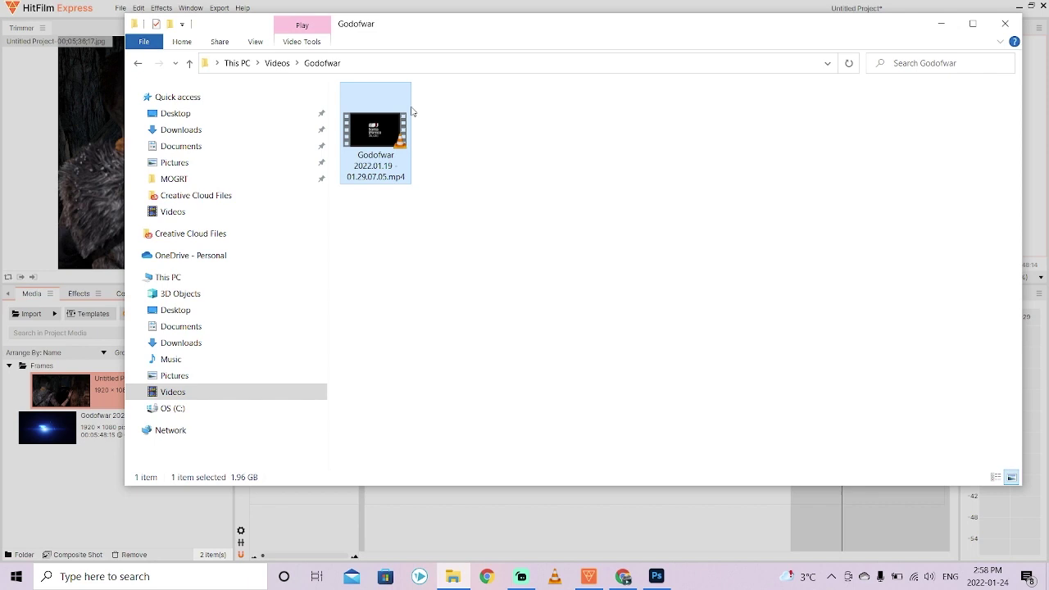
left_click(197, 162)
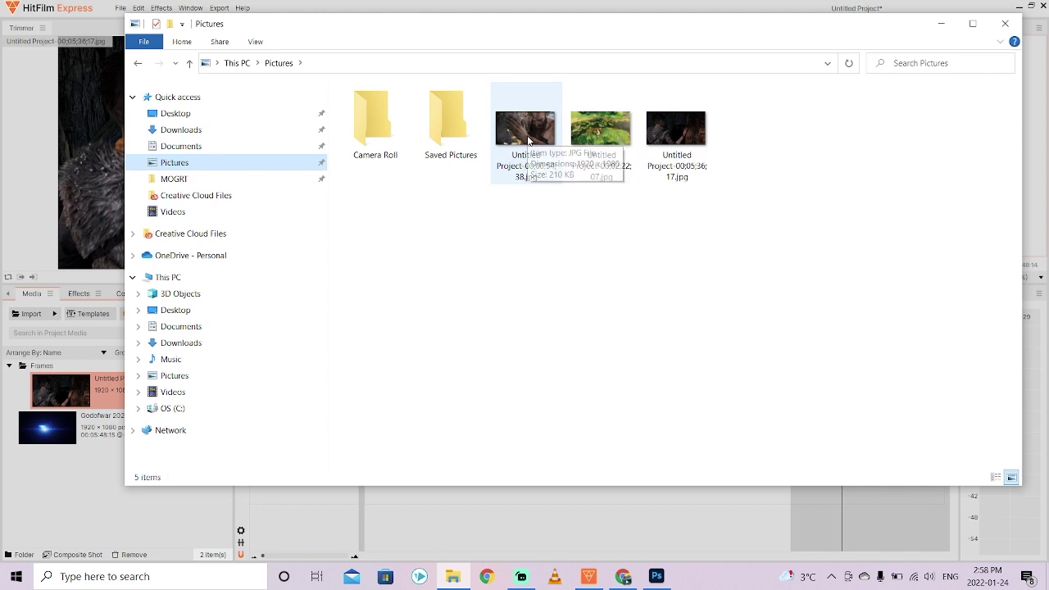
left_click(677, 134)
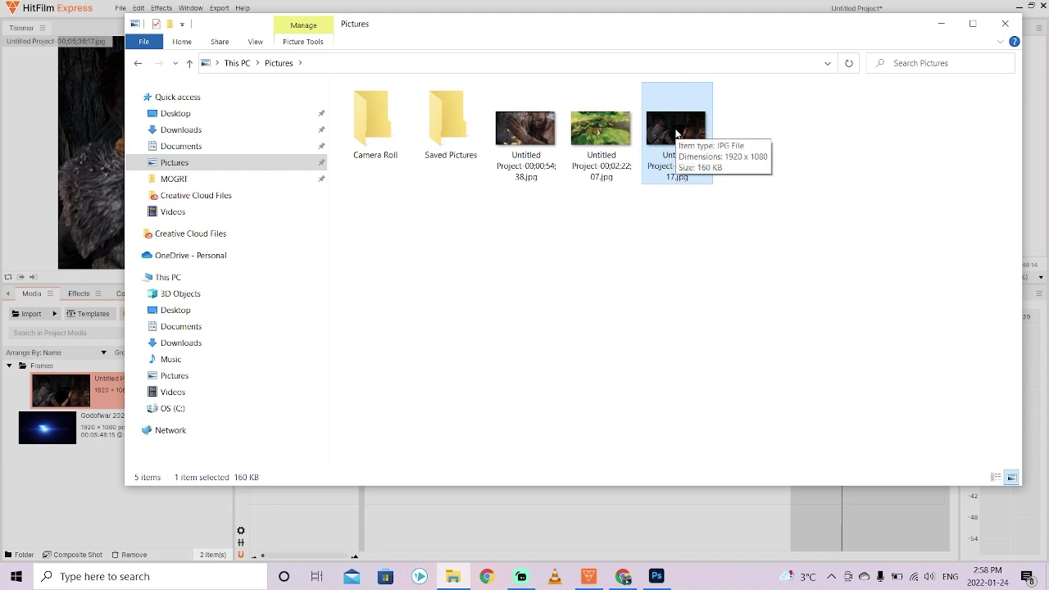
left_click(655, 576)
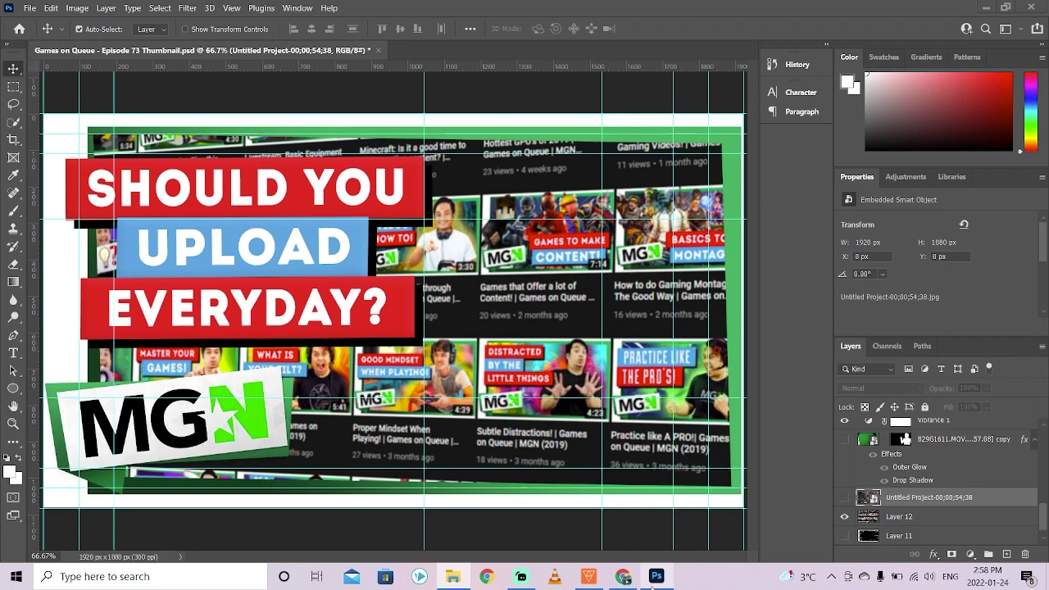
Step: Place the frame JPG above Layer 12 and move it to the right side
left_click(898, 517)
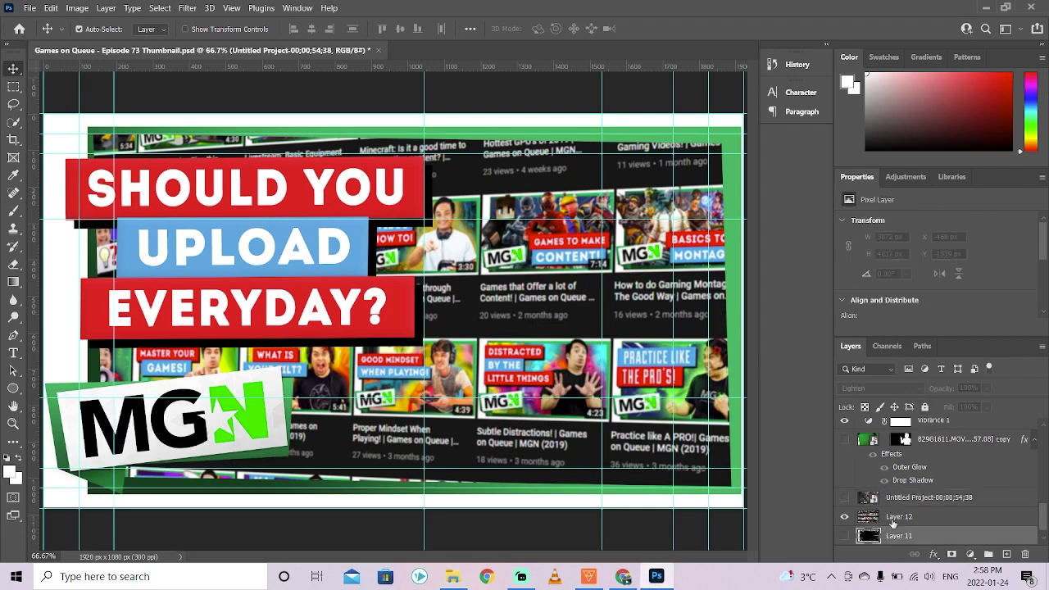
key("alt+Tab")
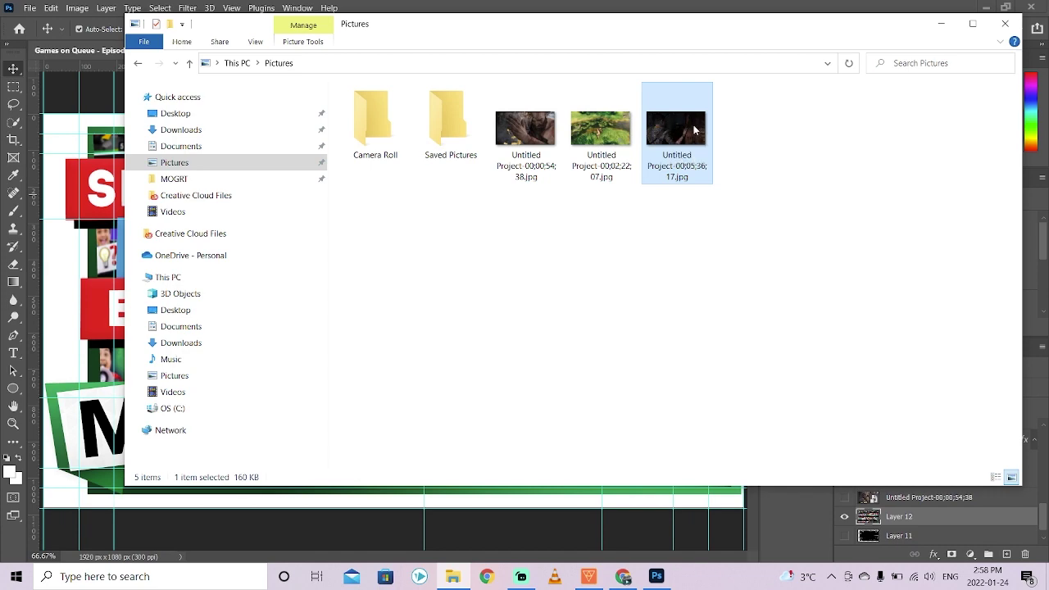
left_click_drag(669, 131, 528, 321)
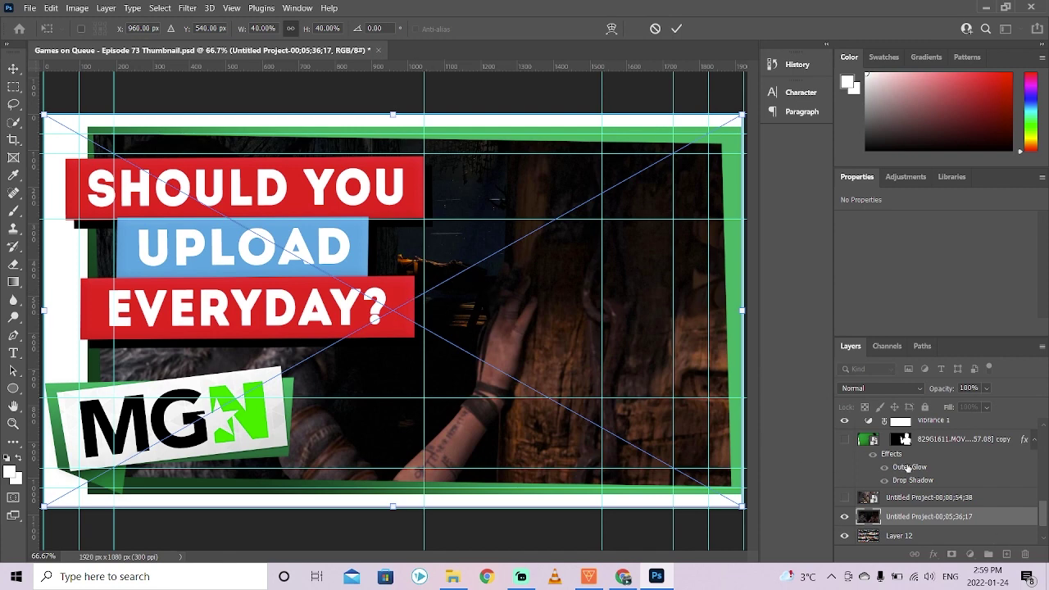
left_click_drag(619, 338, 959, 340)
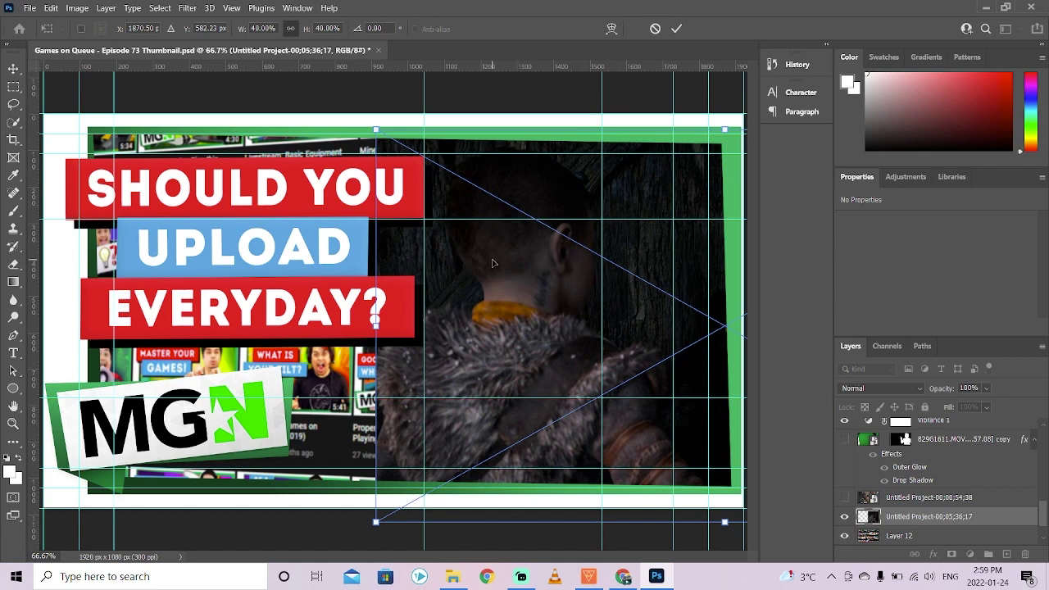